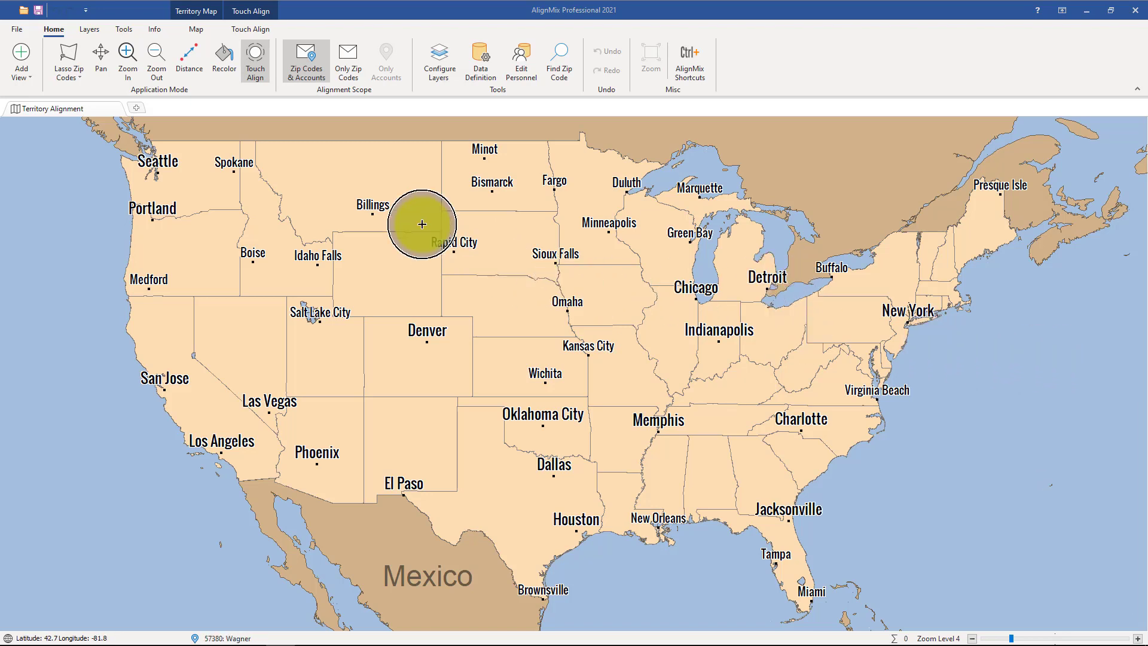
- Create a new project for the US using the US Counties 2019 geography
click(15, 30)
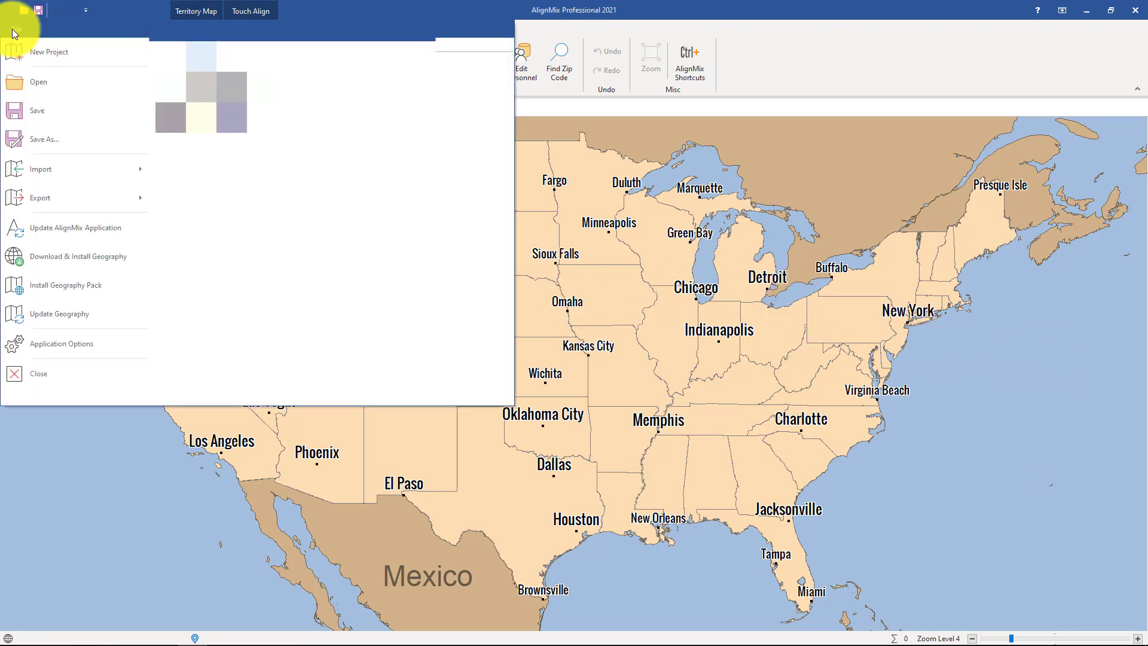
click(55, 53)
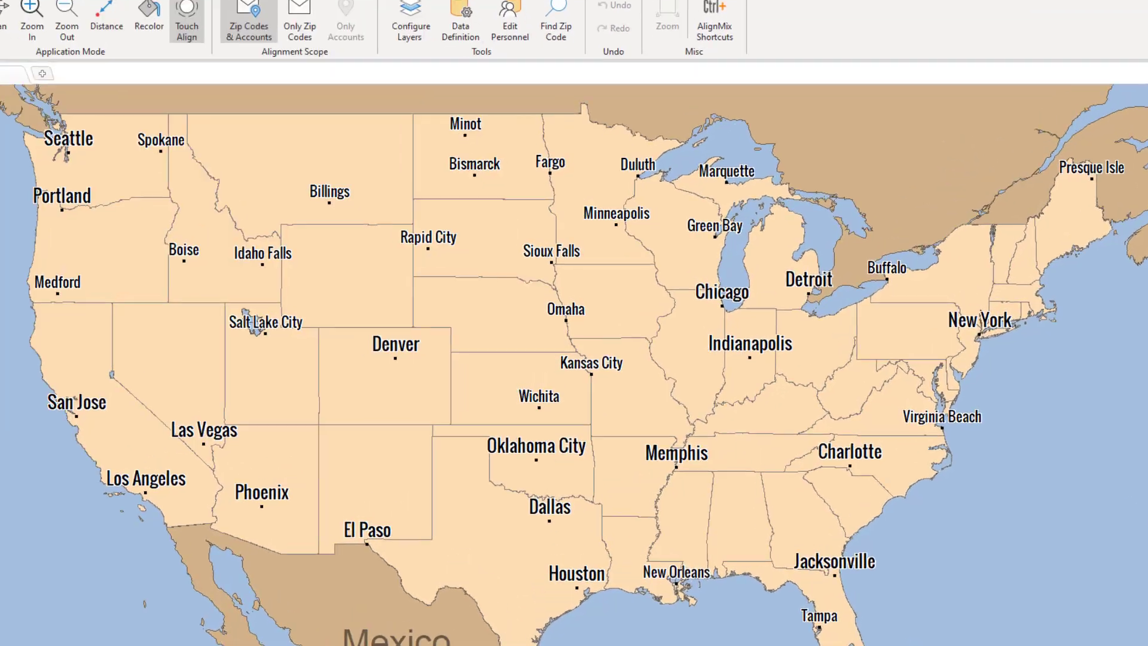
click(530, 338)
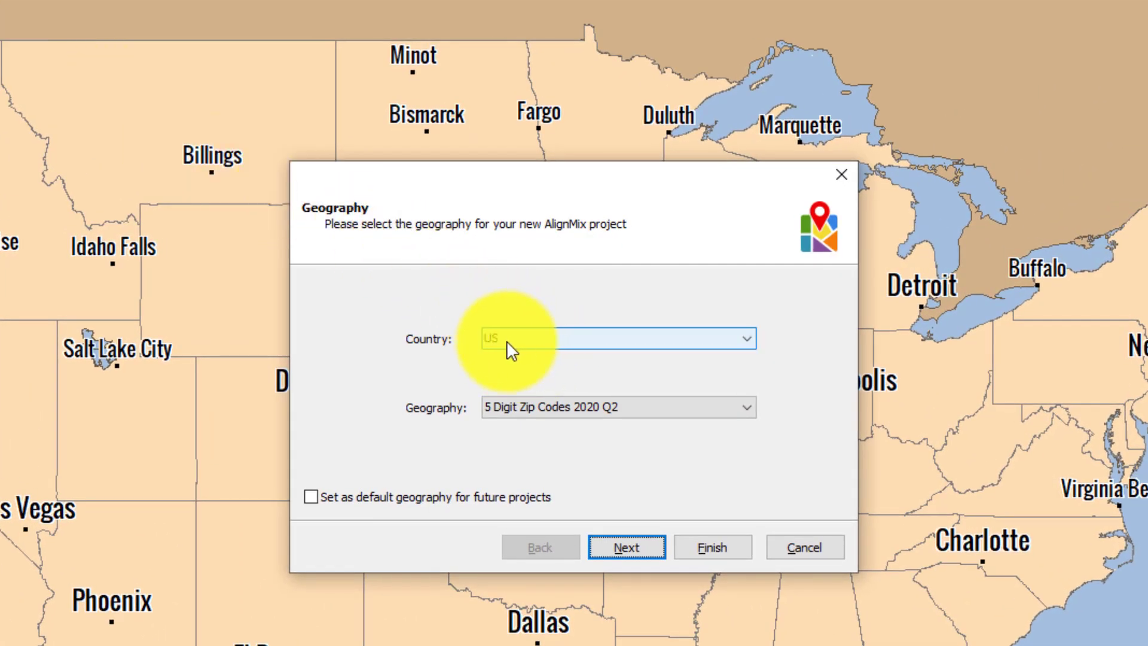
click(534, 411)
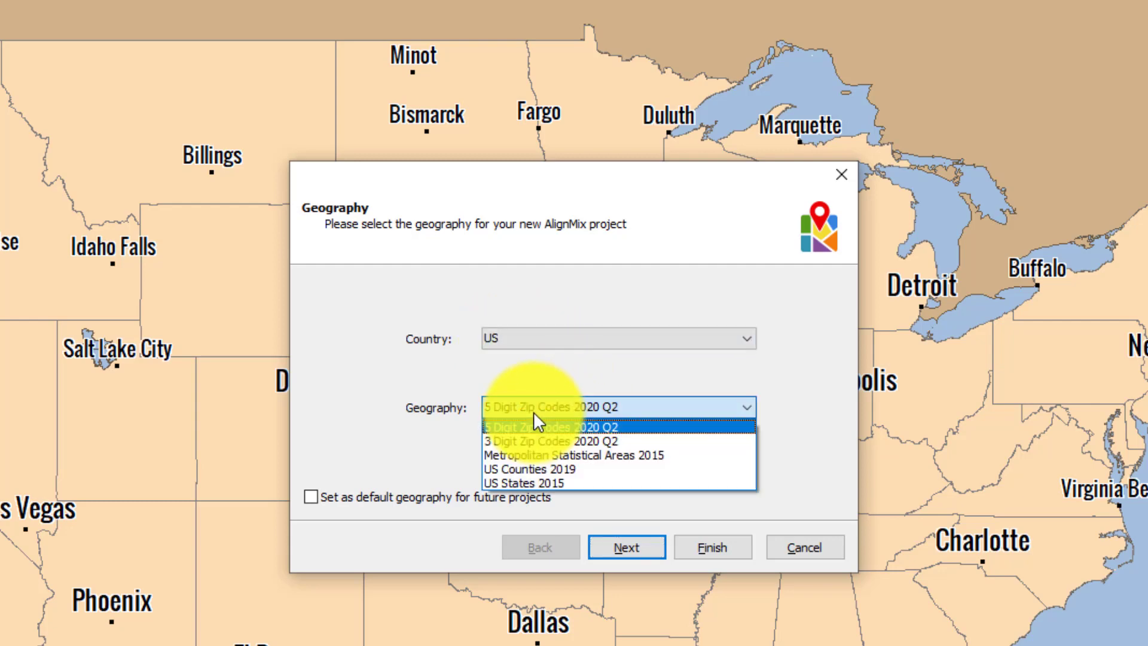
click(530, 469)
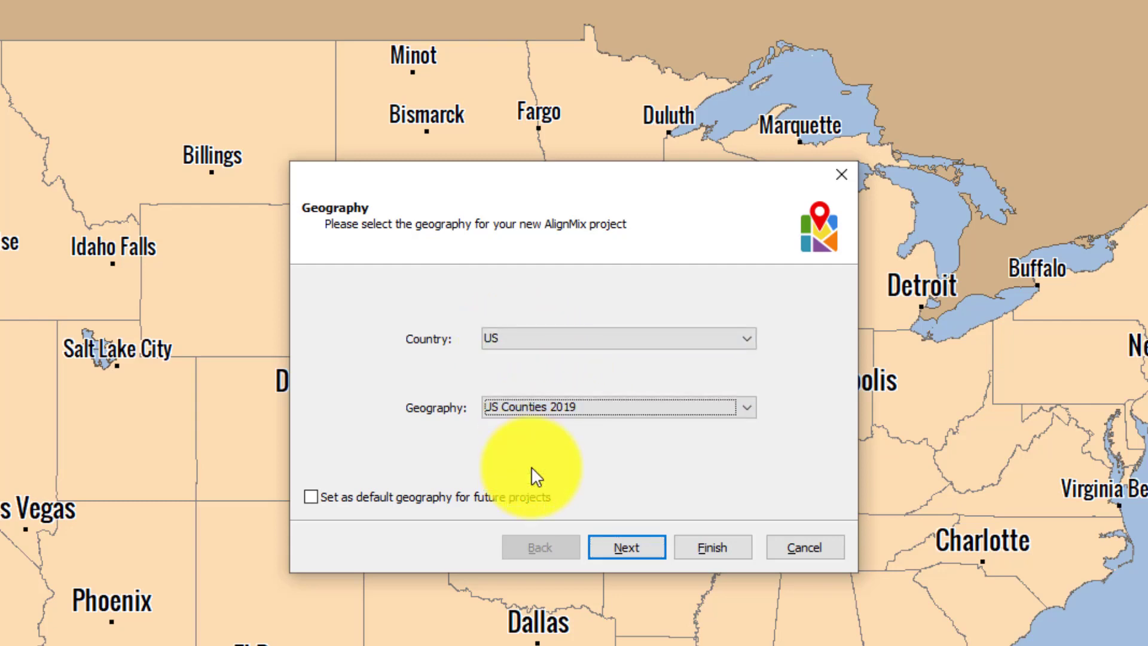
click(712, 548)
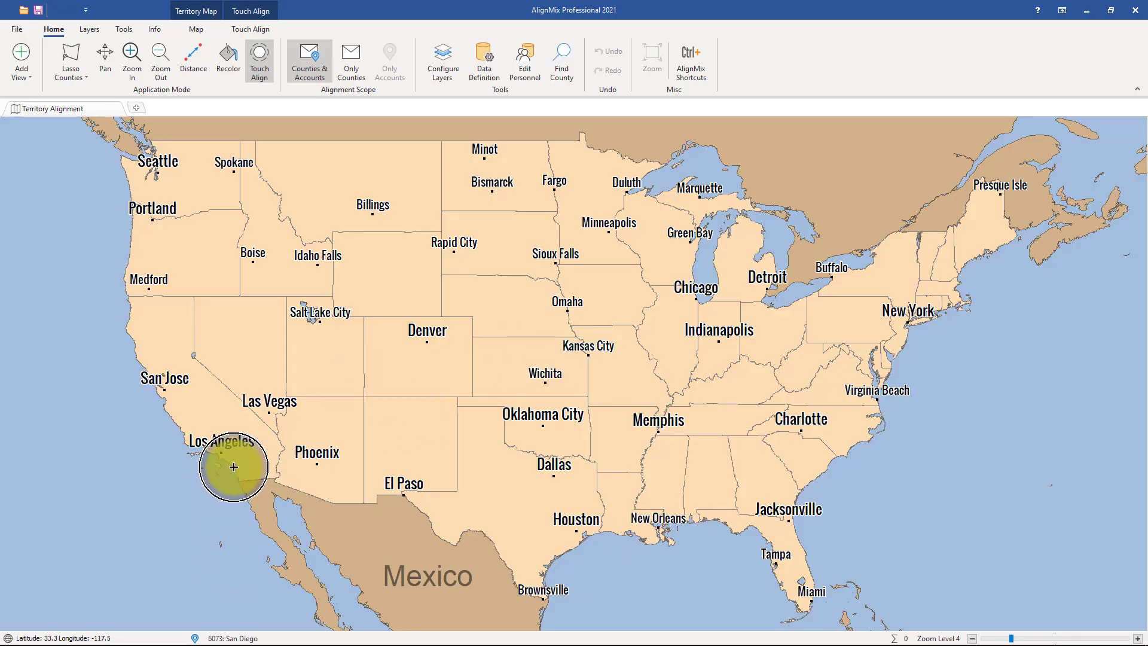
- Paint two new county territories with Touch Align, one across Southern California and one across Arizona
scroll(246, 467, up, 1)
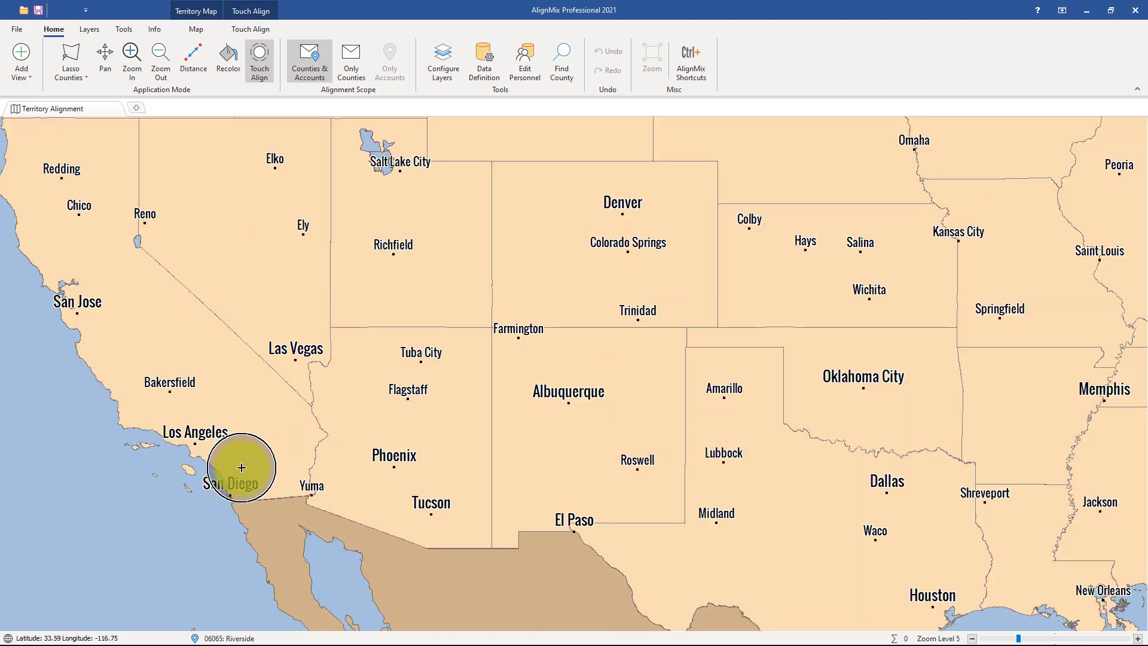
scroll(236, 461, up, 2)
mouse_move(243, 472)
mouse_down()
mouse_move(144, 379)
mouse_move(213, 329)
mouse_move(290, 397)
mouse_move(317, 495)
mouse_up()
mouse_move(505, 256)
mouse_down()
mouse_move(449, 329)
mouse_move(459, 497)
mouse_move(602, 560)
mouse_move(705, 569)
mouse_move(697, 300)
mouse_move(531, 359)
mouse_move(628, 426)
mouse_move(622, 419)
mouse_up()
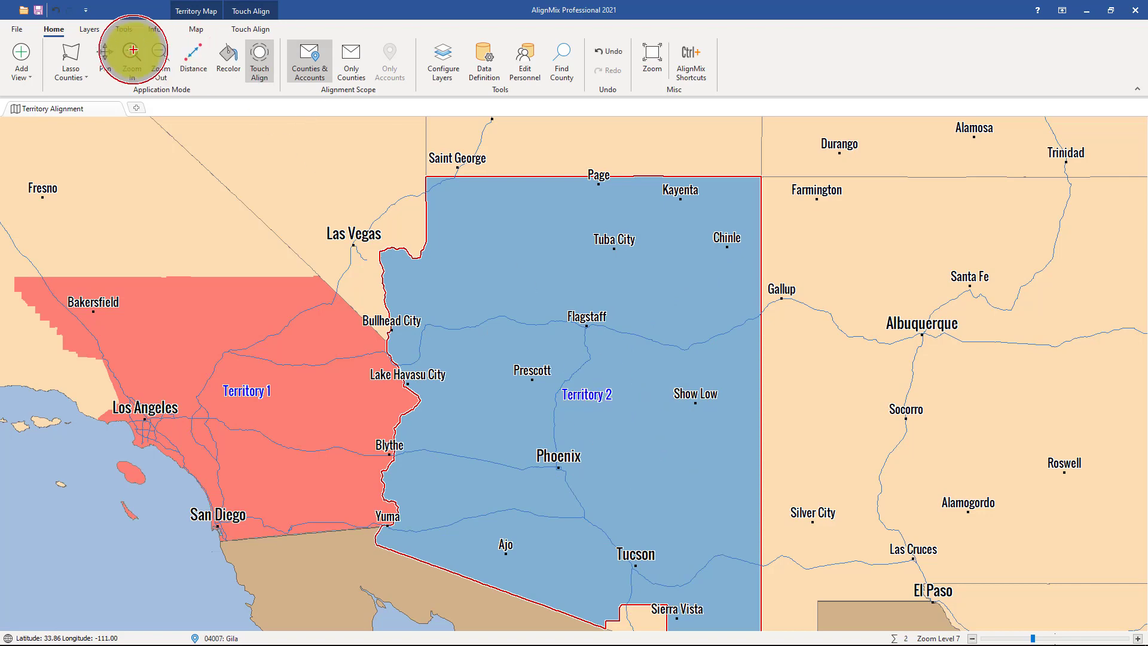
- Lasso the counties around Roswell, El Paso, Amarillo and Midland and create a new territory from them
click(72, 59)
scroll(653, 268, down, 1)
mouse_move(864, 235)
mouse_down()
mouse_move(751, 312)
mouse_move(815, 456)
mouse_move(977, 339)
mouse_move(978, 219)
mouse_move(973, 228)
mouse_up()
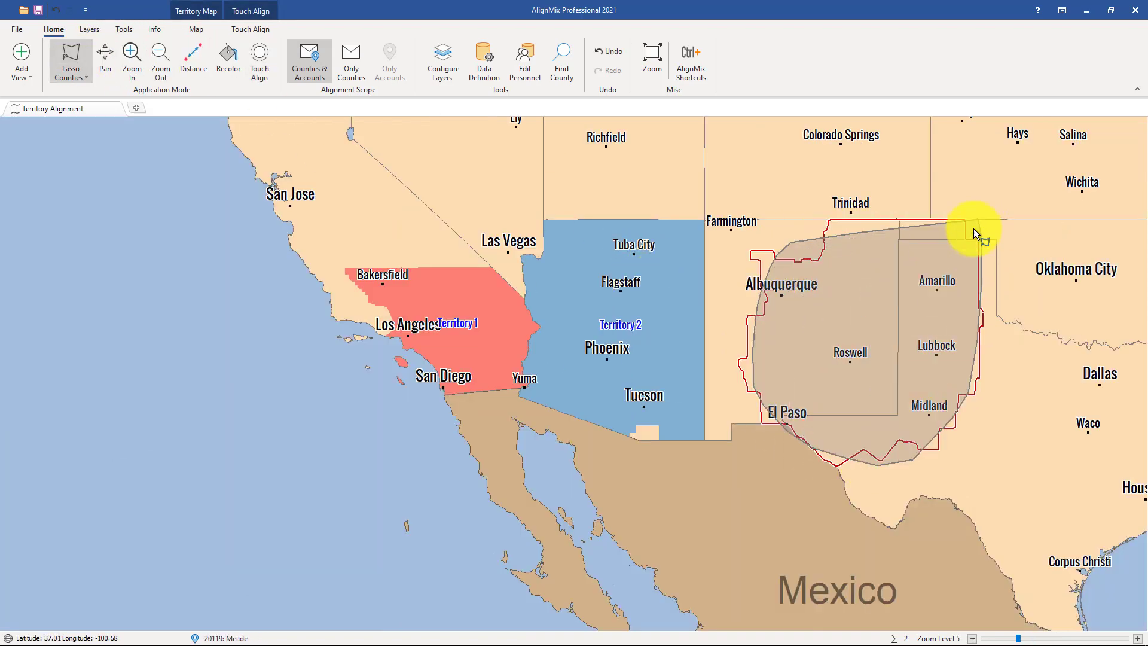
click(838, 372)
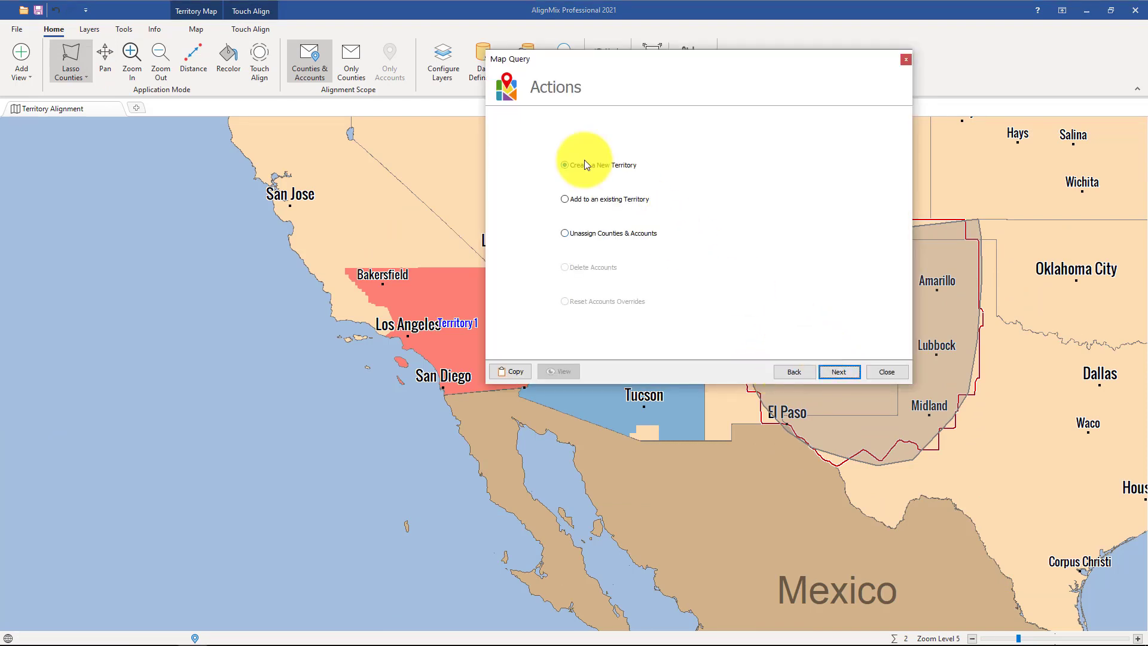
click(837, 372)
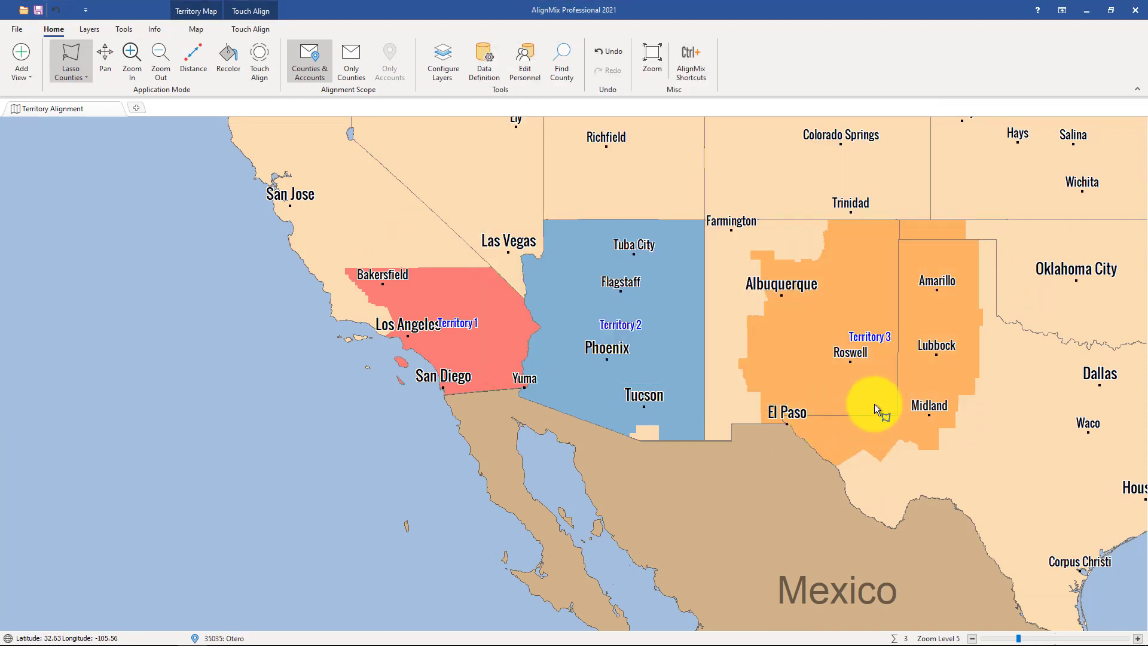
- Undo the creation of all three hand-drawn territories
click(613, 53)
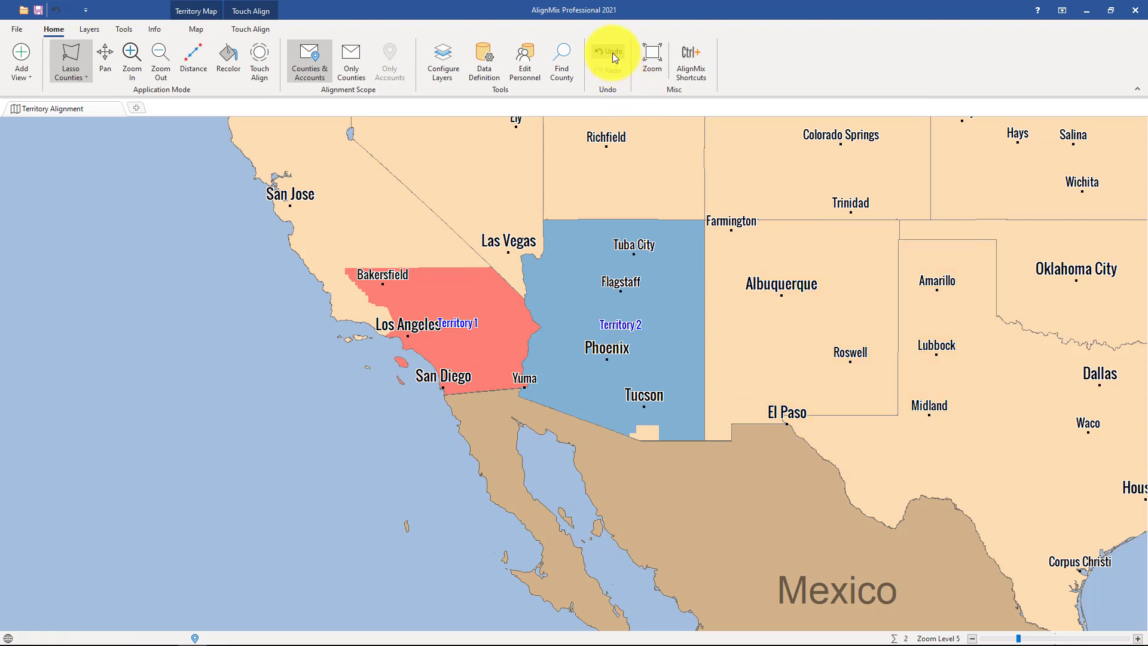
click(613, 53)
click(613, 53)
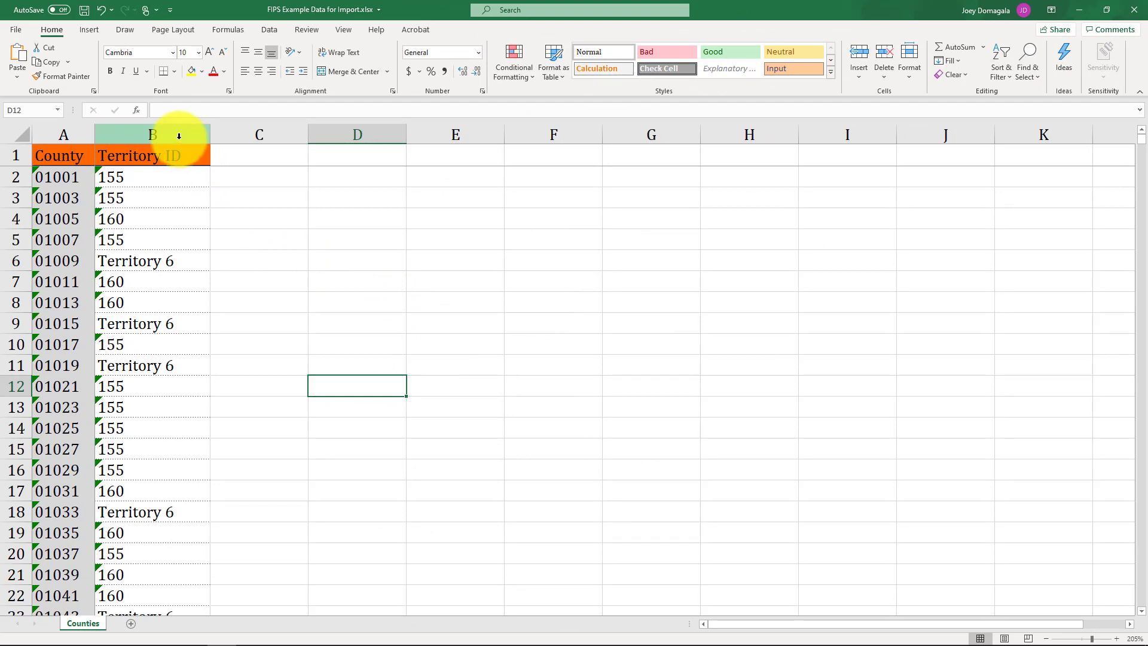
- Examine the County and Territory ID columns in the Excel workbook FIPS Example Data for Import.xlsx, and return to AlignMix
click(81, 134)
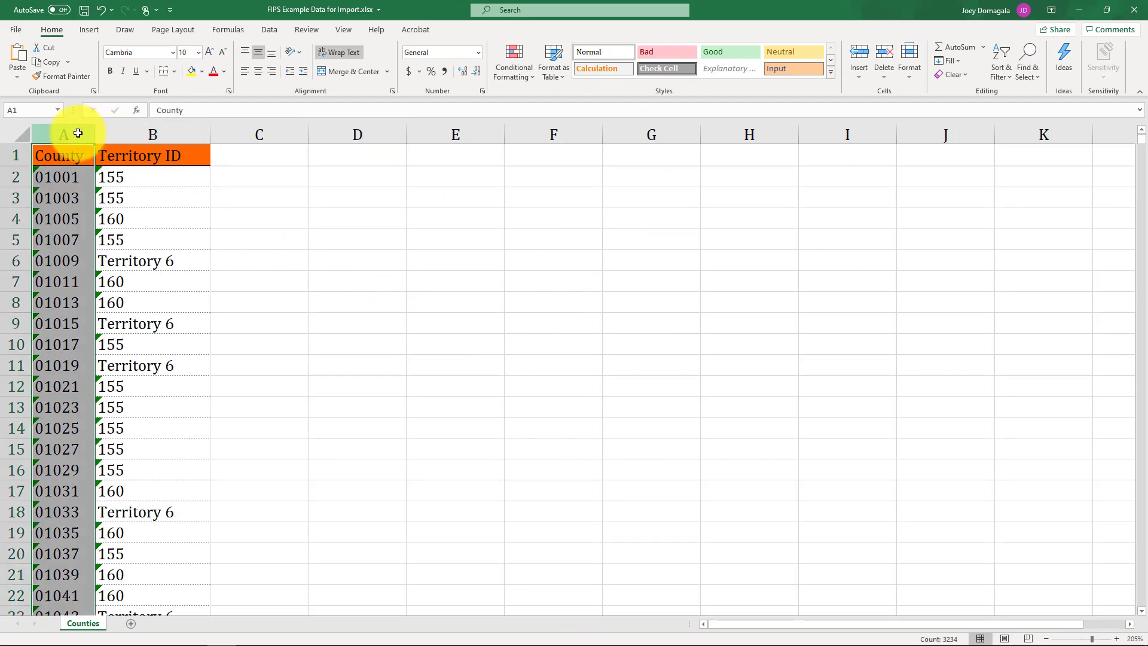
click(55, 183)
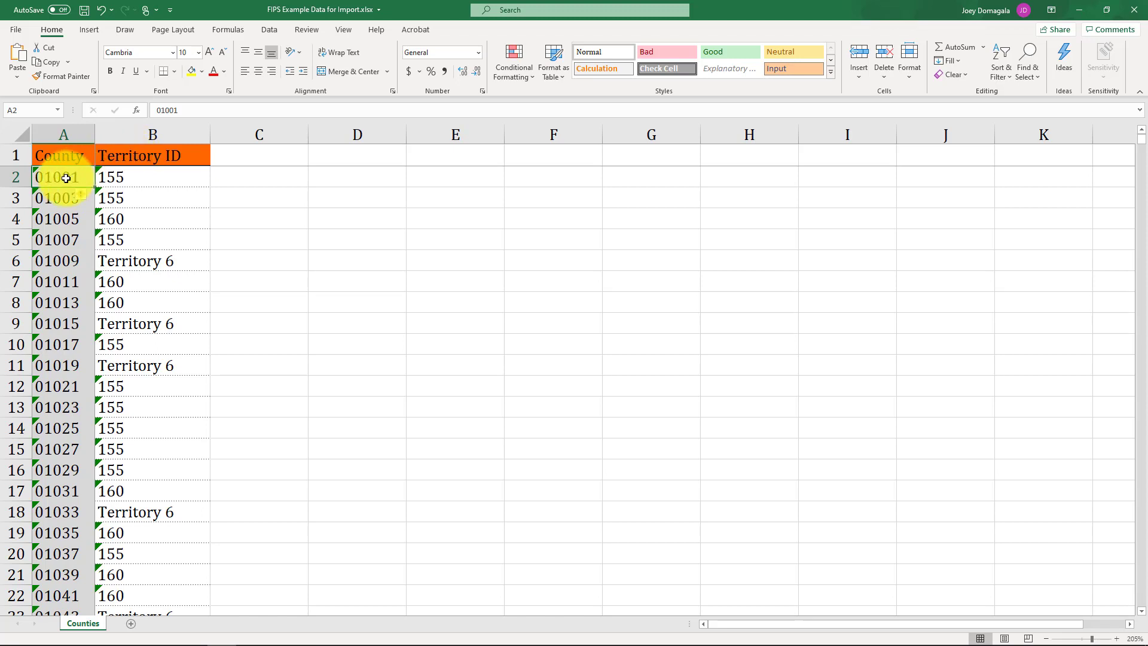
click(125, 178)
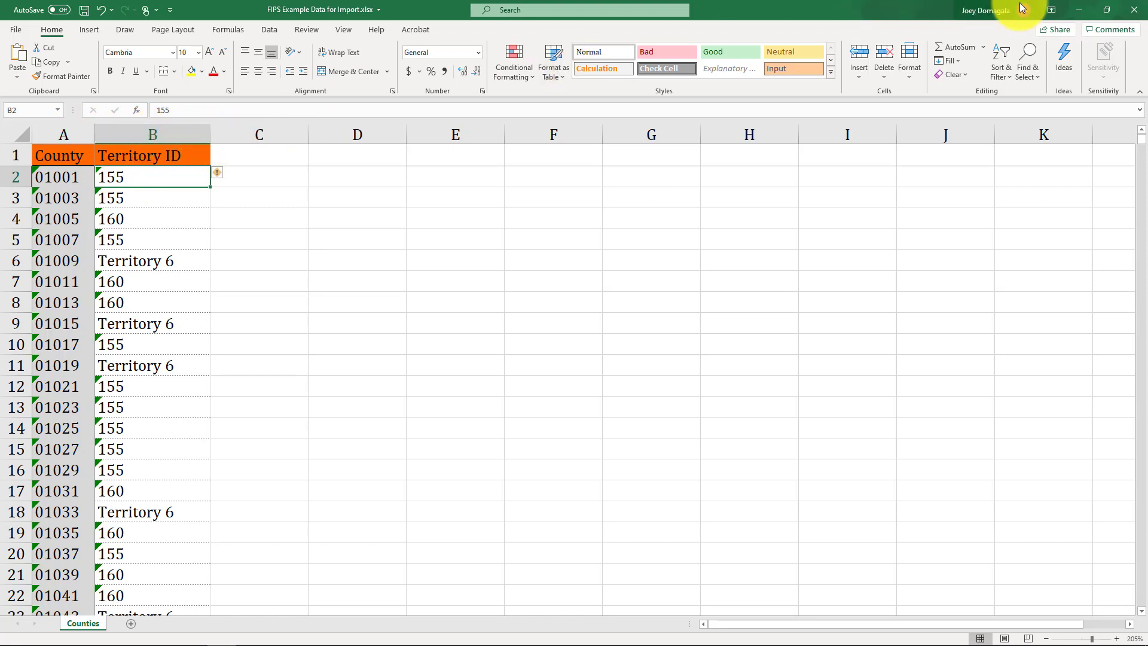
click(1084, 16)
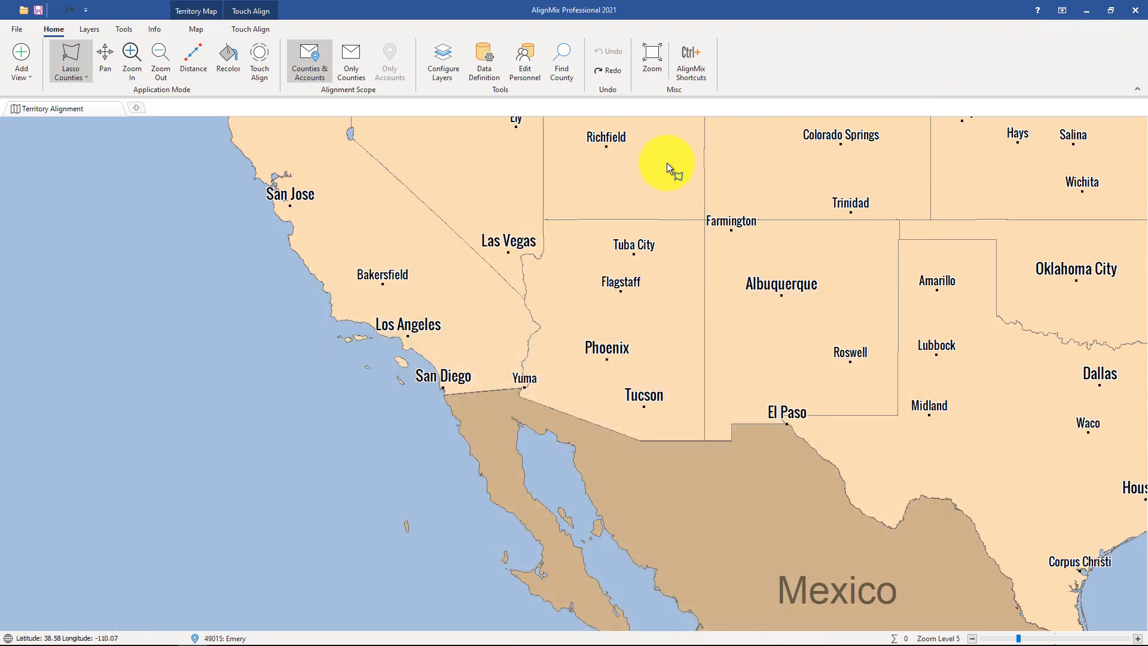
- Start a data import from the desktop file FIPS Example Data for Import.xlsx
click(17, 28)
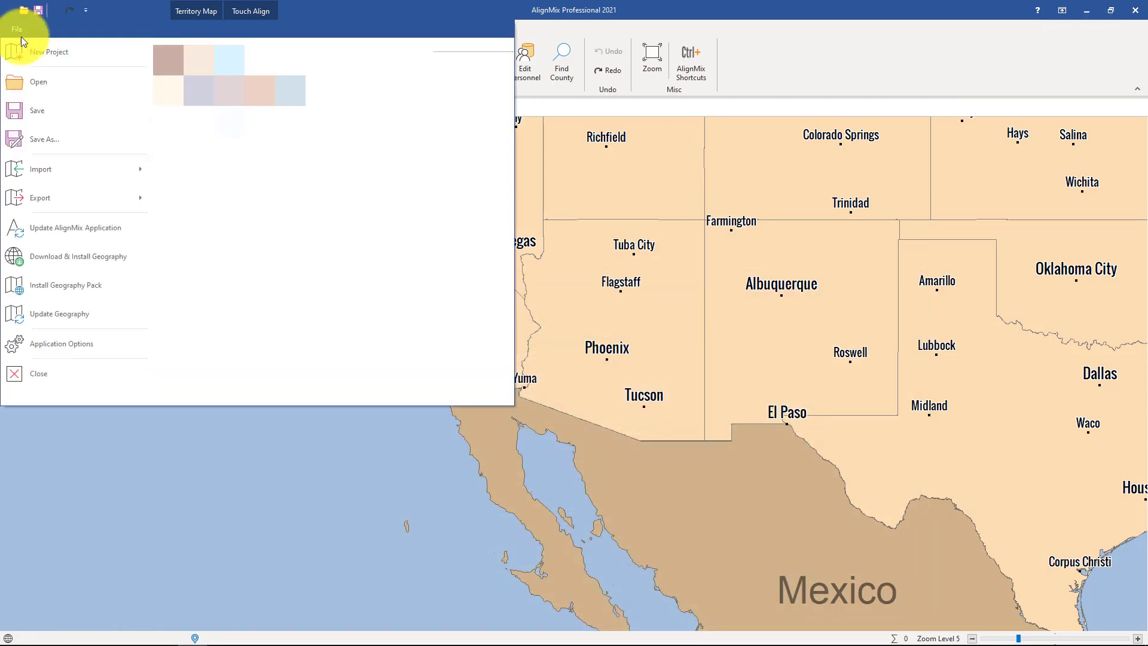
mouse_move(71, 171)
click(220, 65)
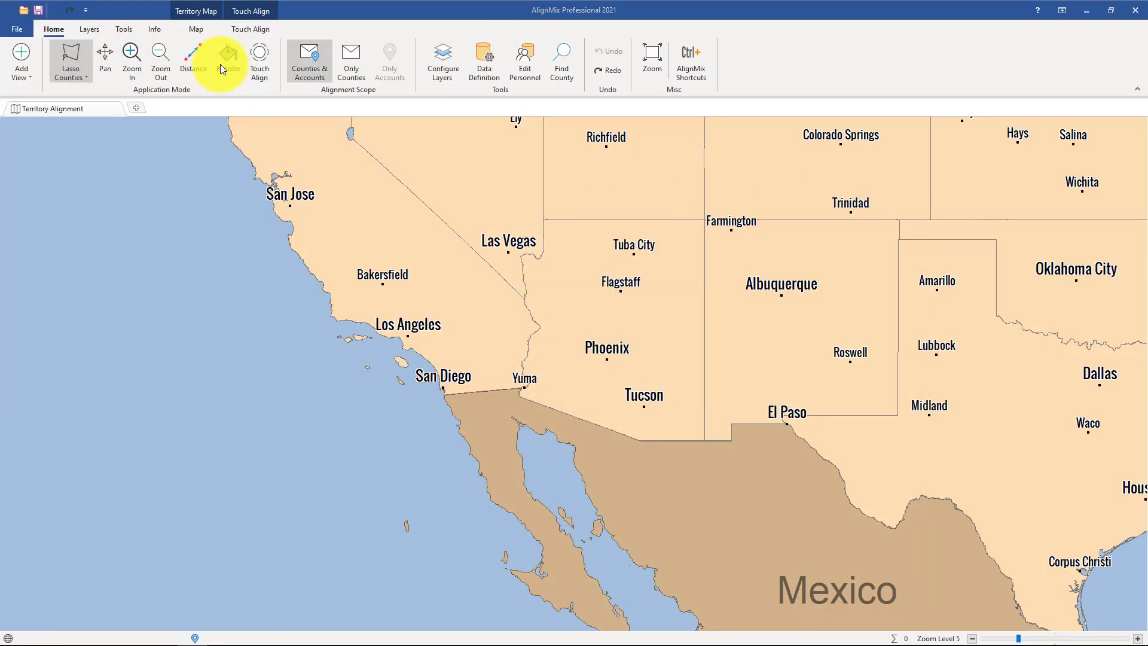
click(723, 461)
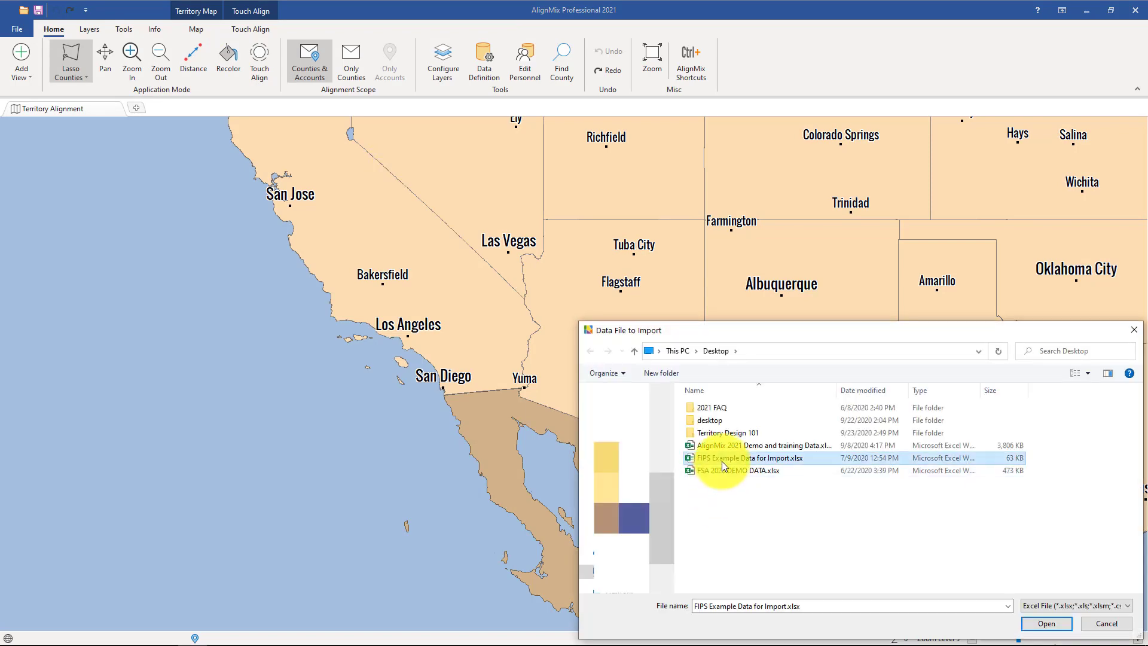
click(1040, 625)
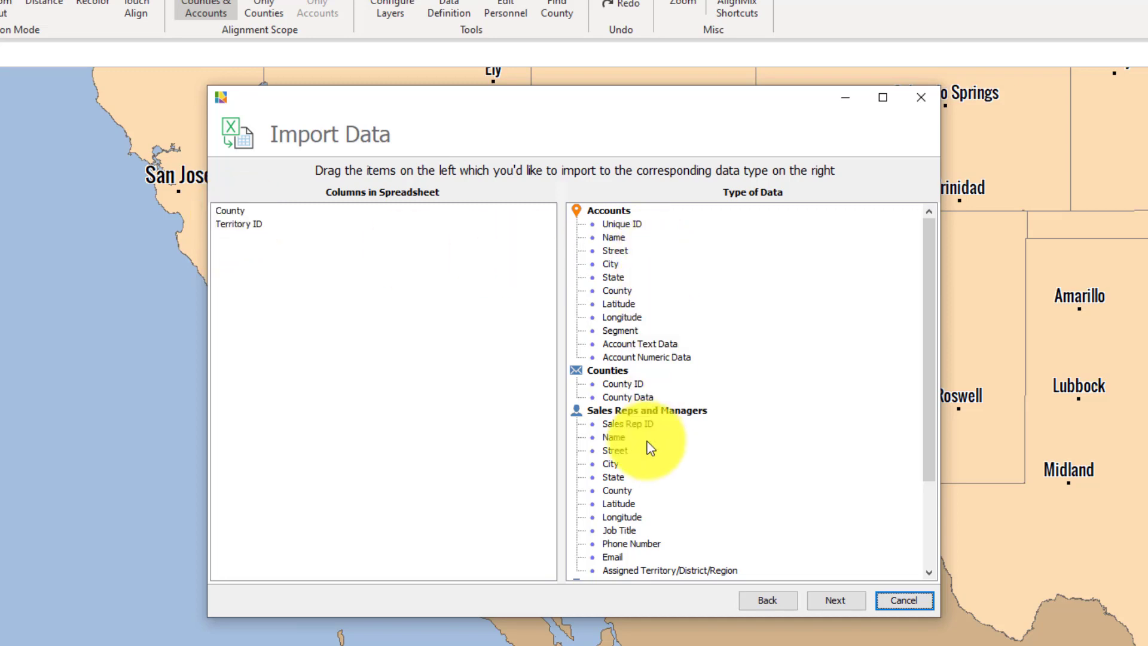
- Map the County column to County ID under Counties and the Territory ID column to Territory ID under Territory, and complete the import
click(232, 212)
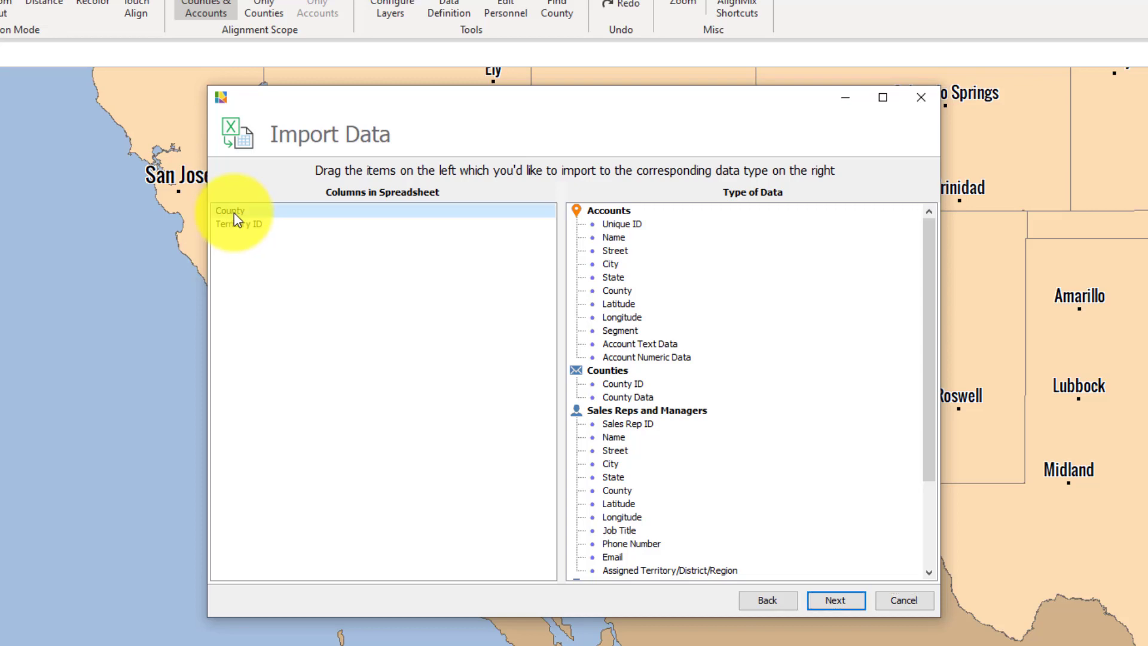
drag(232, 214, 634, 385)
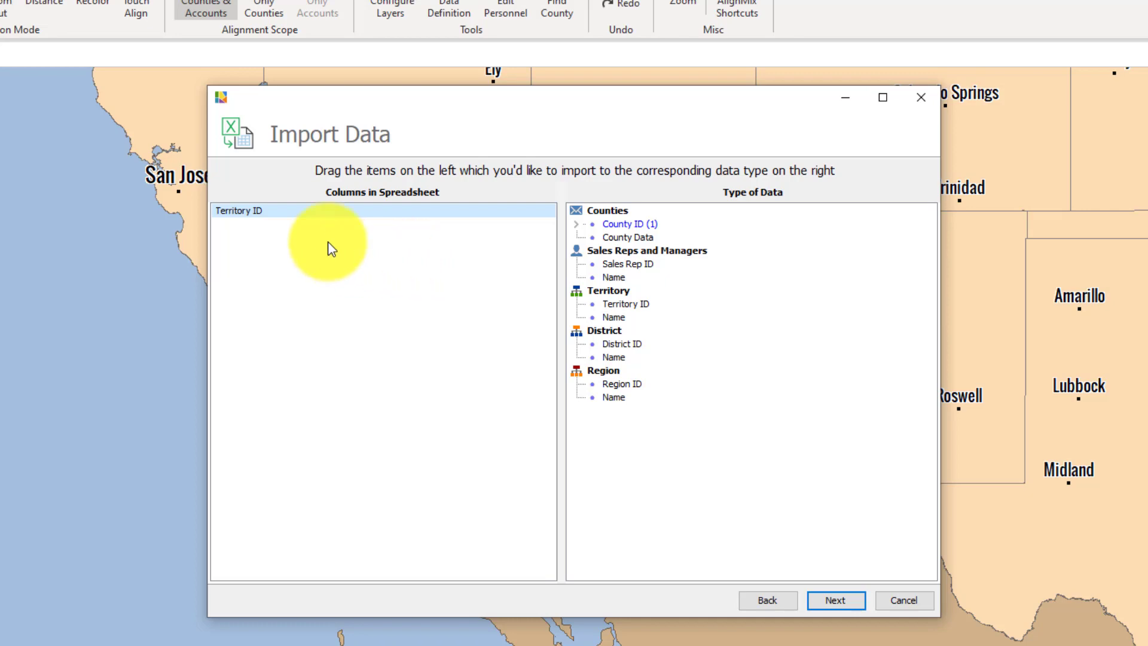
drag(251, 220, 635, 304)
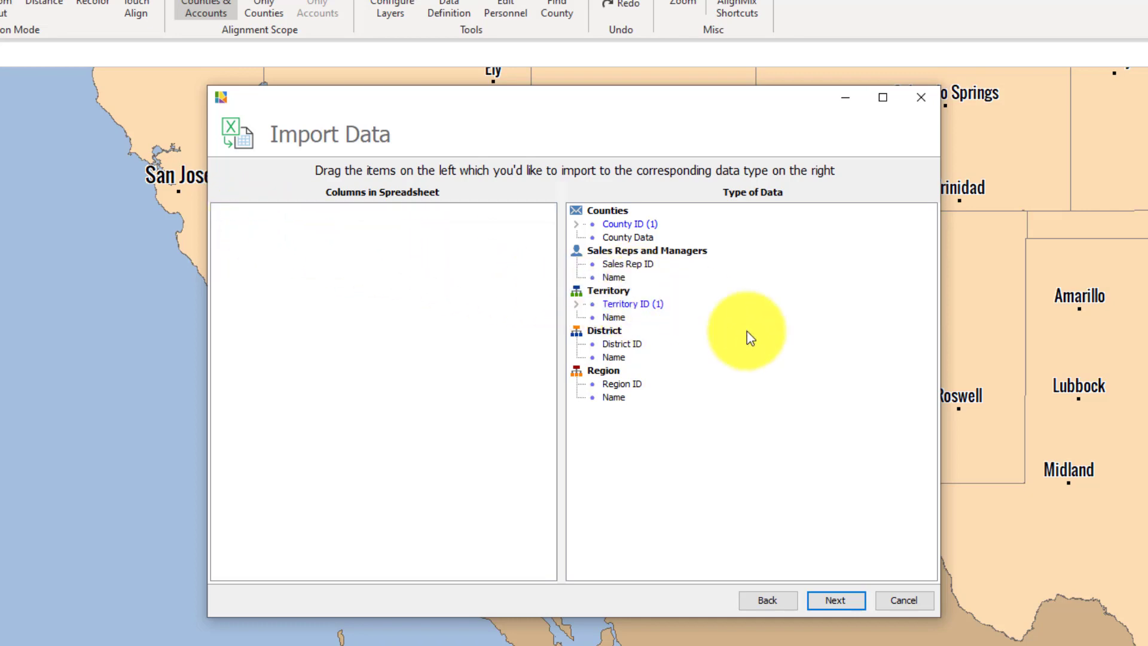
click(828, 604)
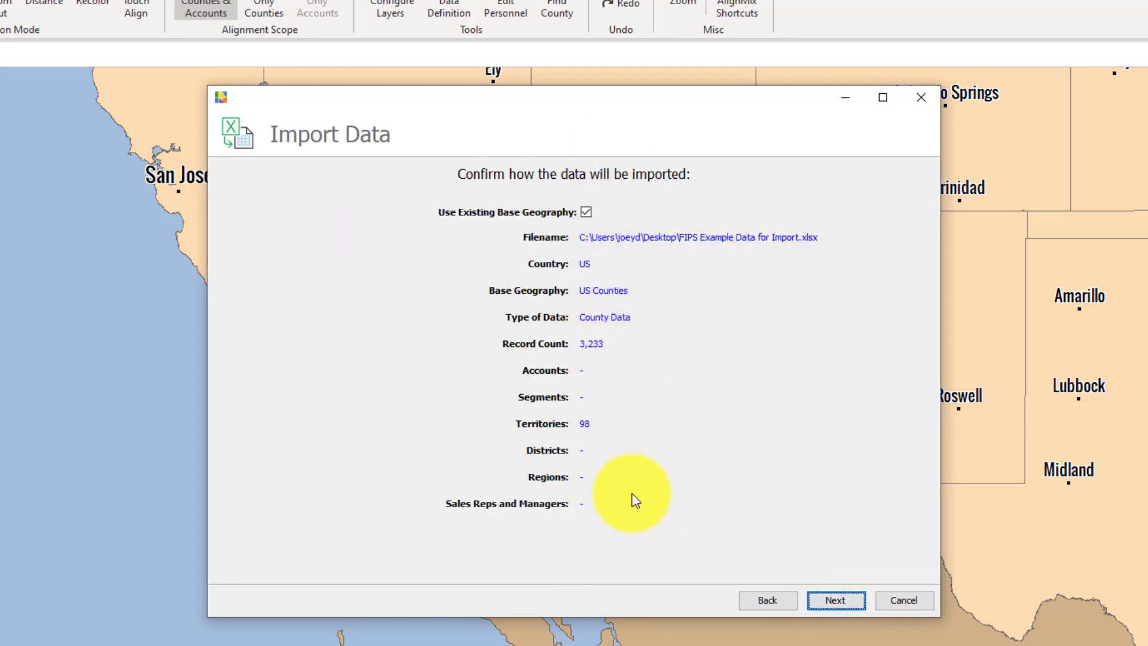
click(838, 602)
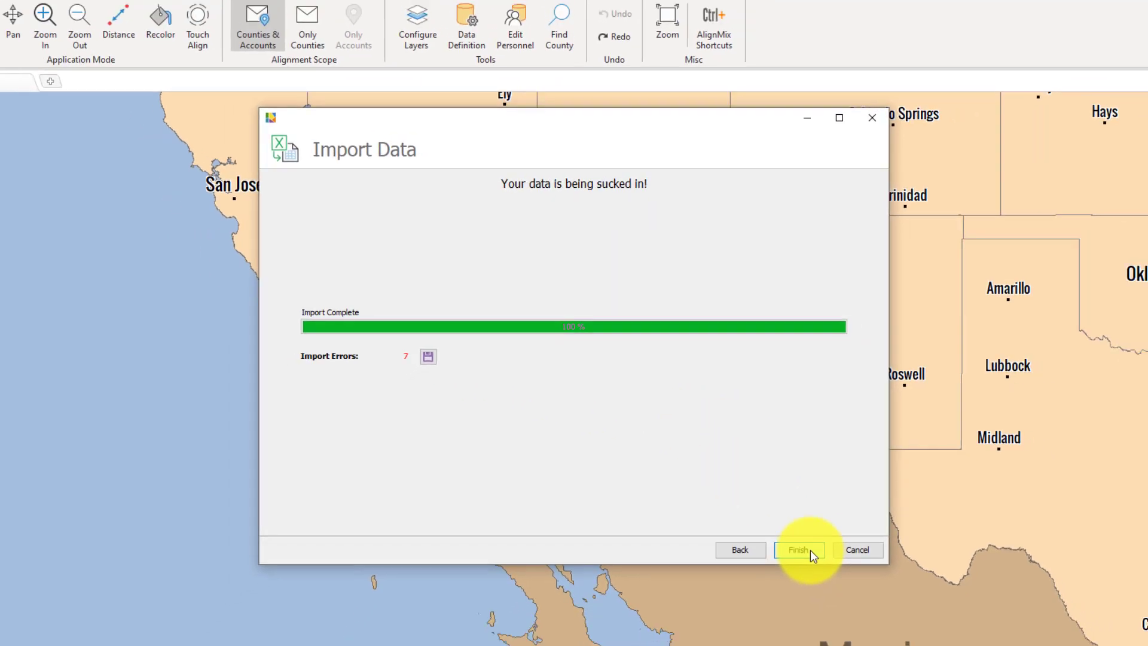
click(850, 601)
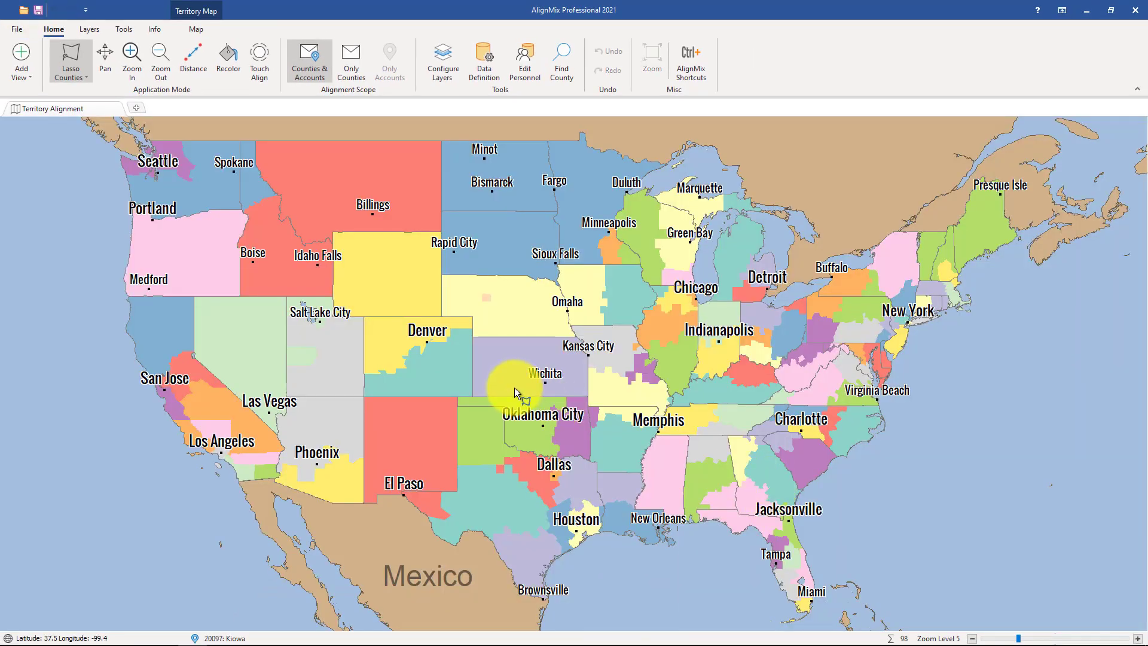